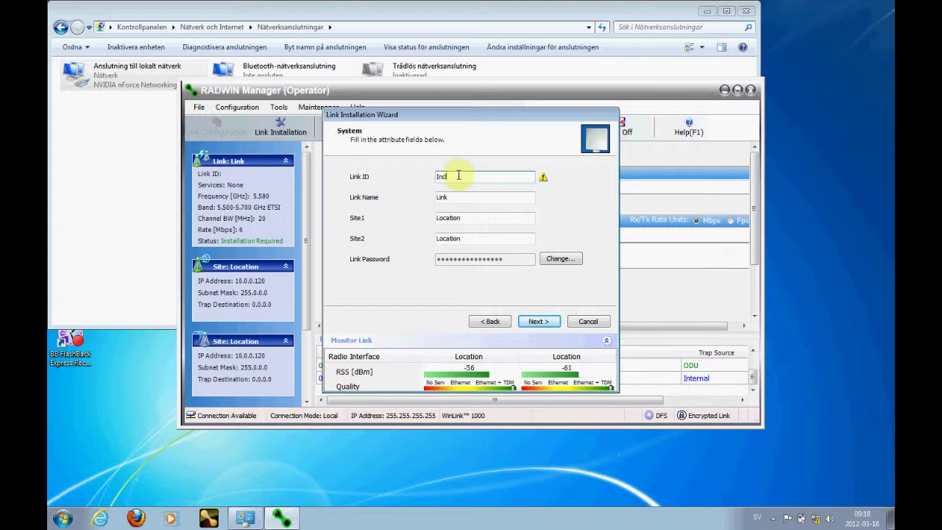
Enter Induowireless as the Link ID, keep the default link name, site names and password, and continue the wizard
type("owireless")
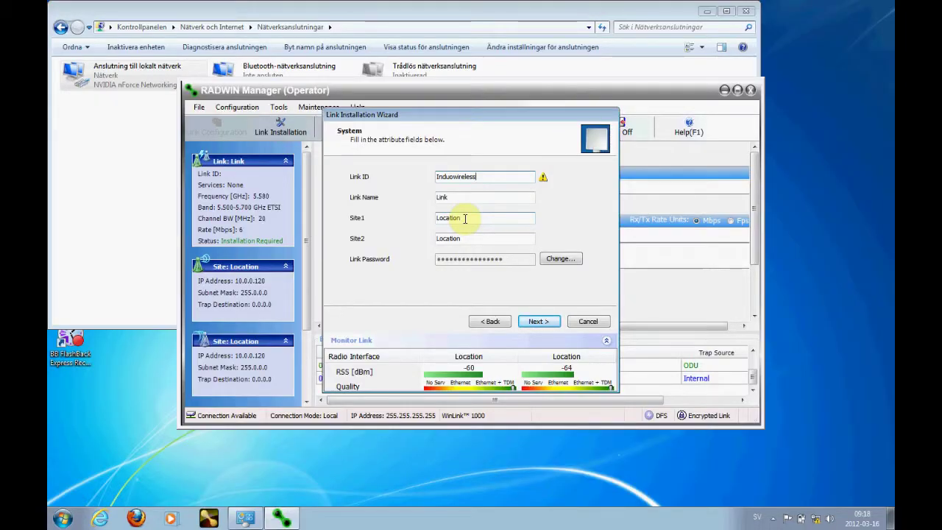
double_click(447, 217)
left_click(461, 219)
left_click(475, 237)
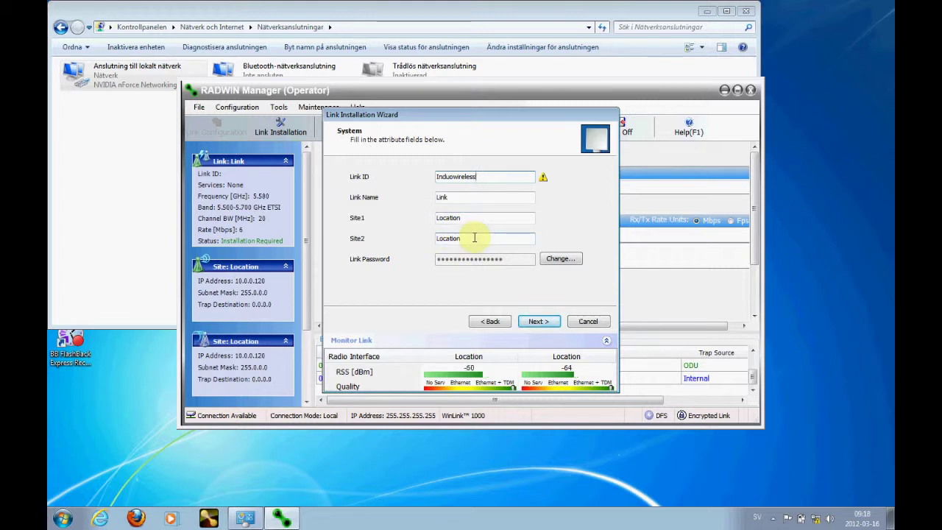
left_click(486, 264)
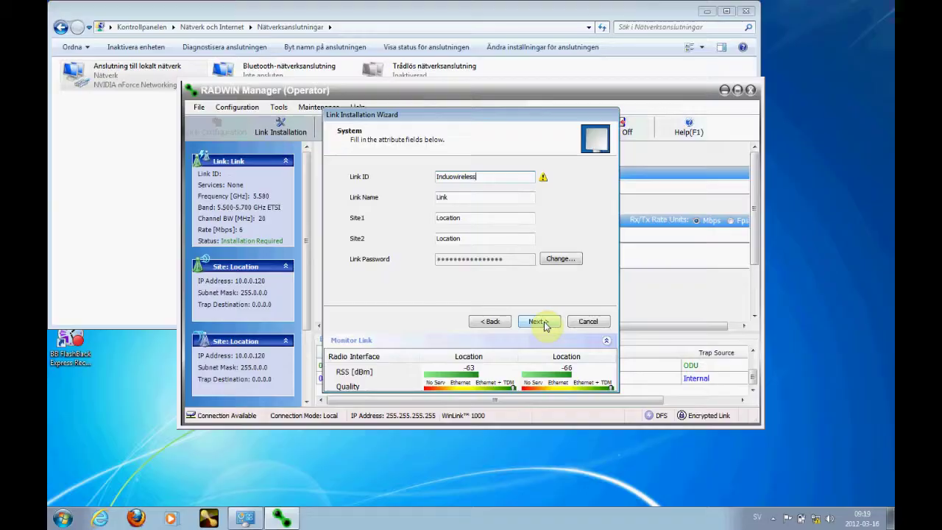
left_click(538, 322)
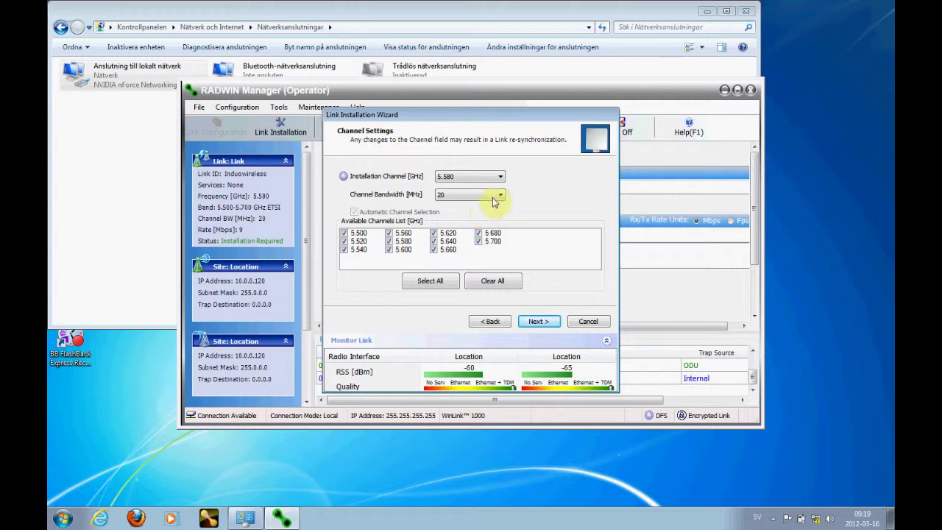
Complete the link installation with the 5.580 GHz channel, 20 MHz bandwidth, hub site sync disabled, and Ethernet service at Adaptive rate
left_click(501, 177)
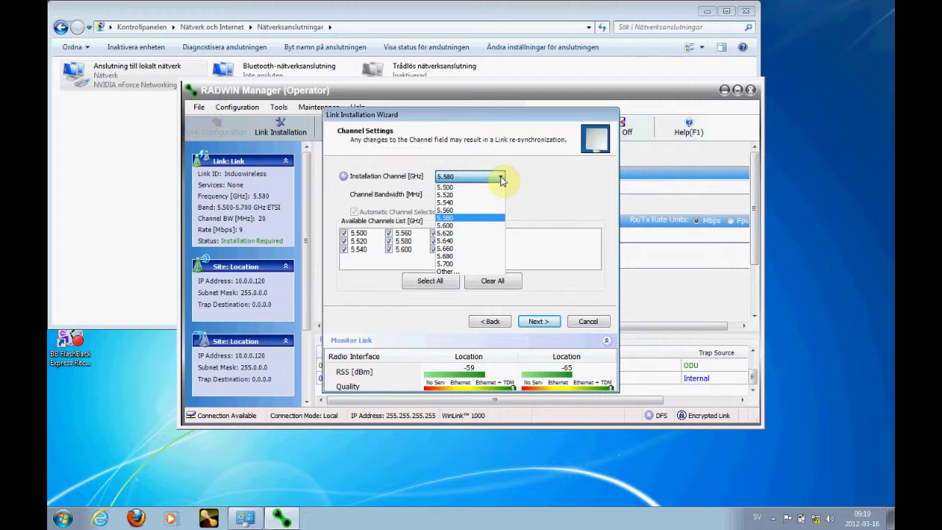
left_click(500, 177)
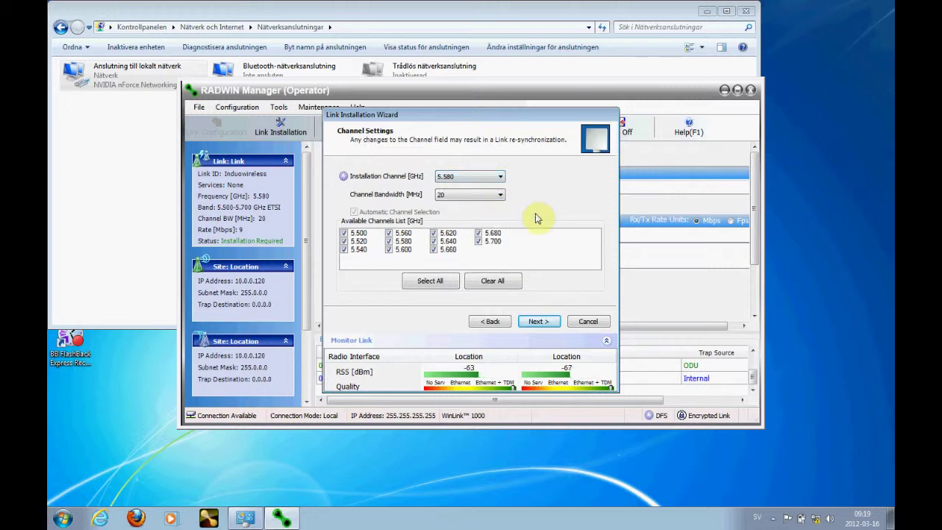
left_click(536, 322)
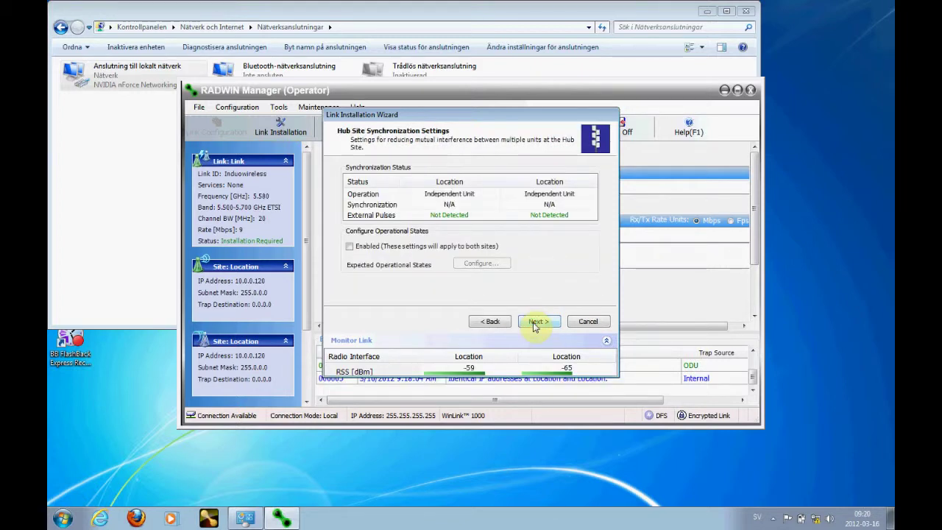
left_click(535, 324)
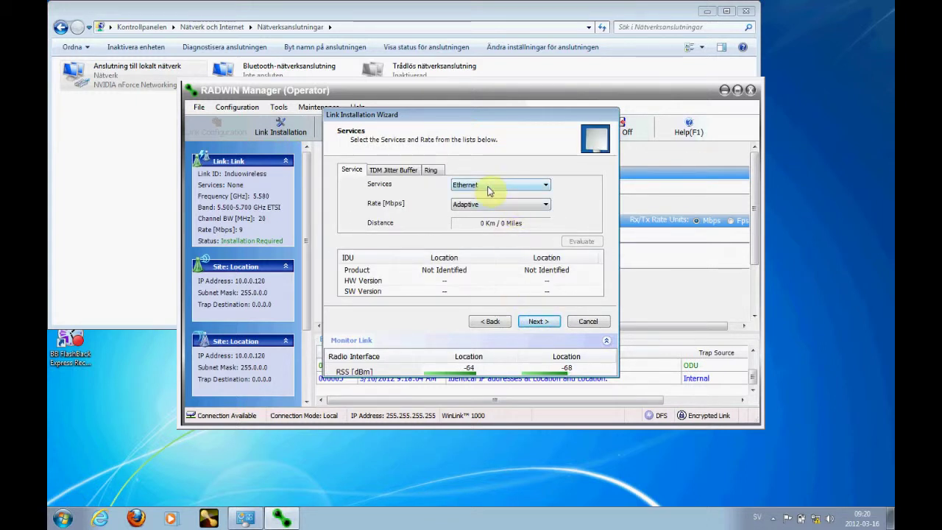
left_click(538, 323)
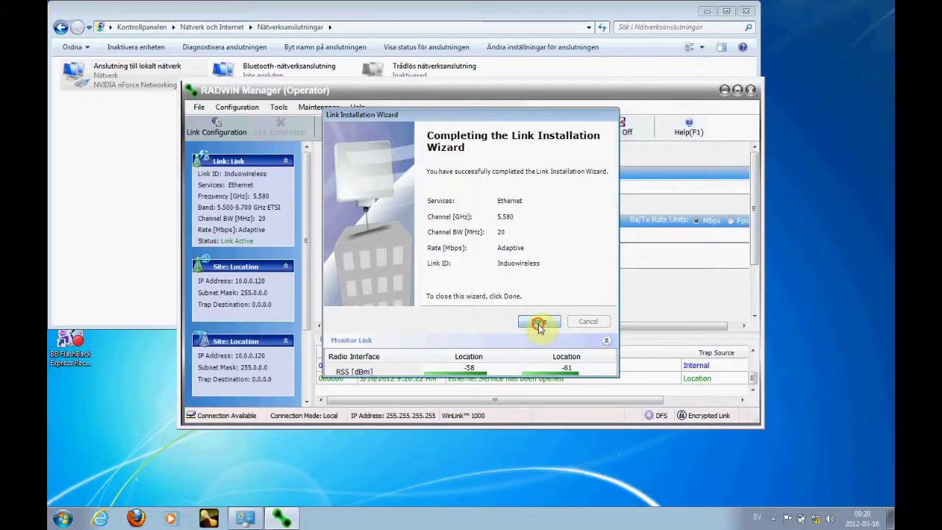
left_click(540, 323)
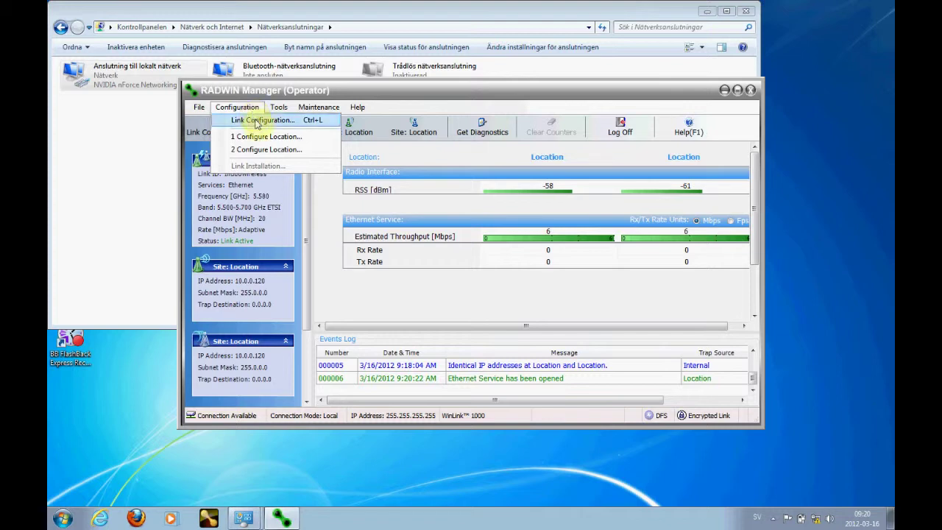
In the second site's management settings, set the IP address to 192.168.5.120 and the subnet mask to 255.255.255.0
left_click(268, 148)
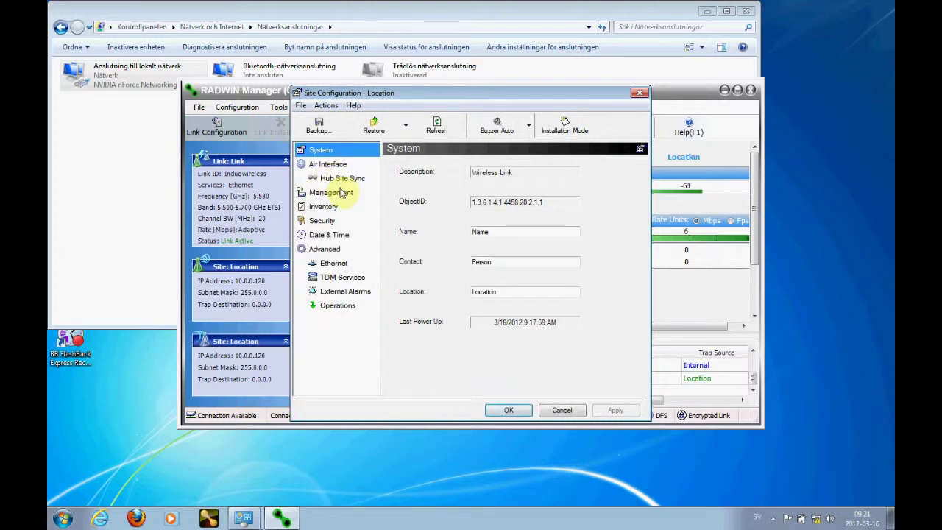
left_click(341, 193)
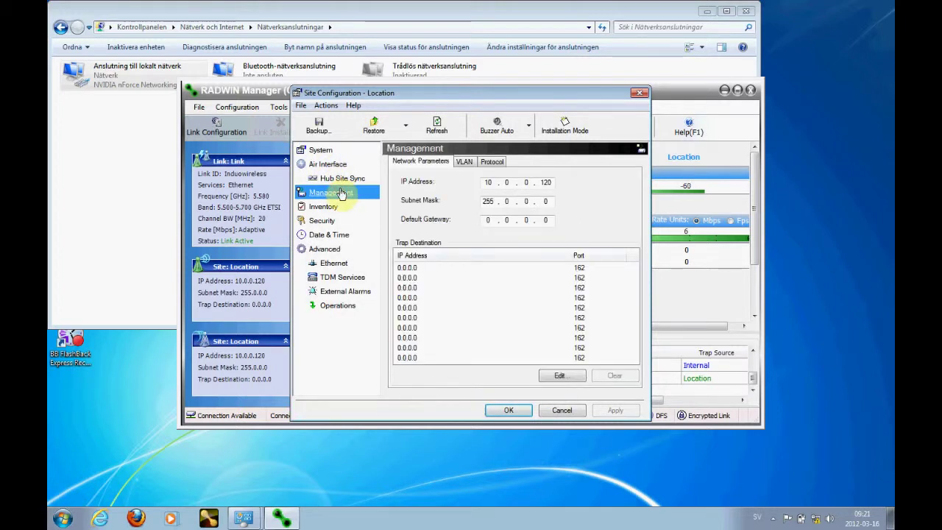
left_click(494, 182)
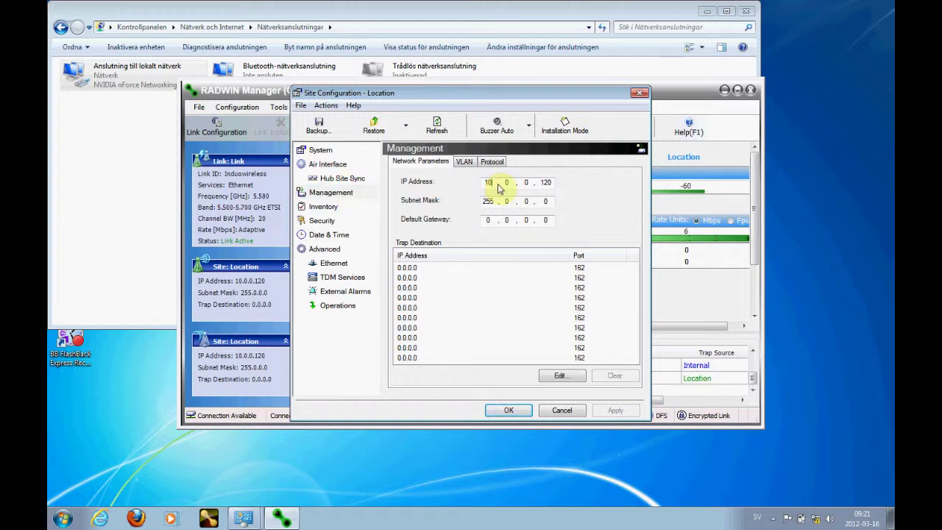
key("BackSpace")
type("92 . 168 . ")
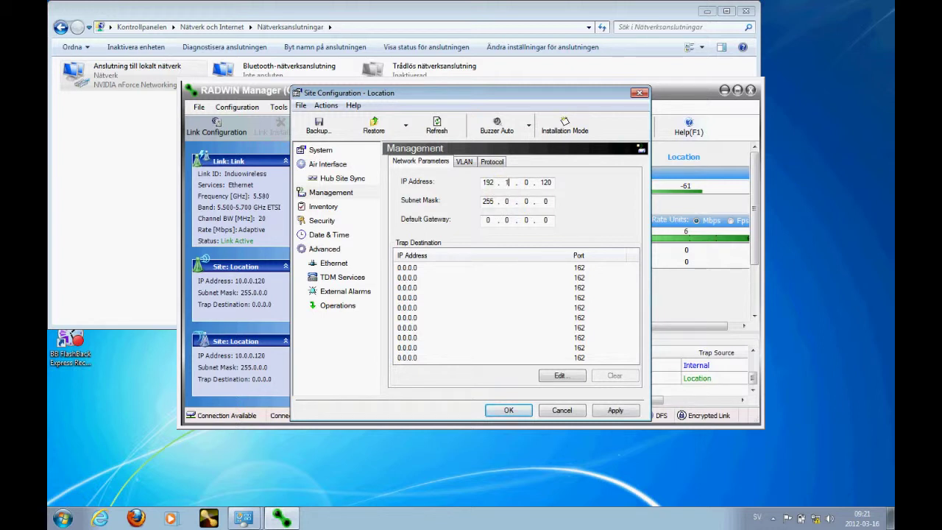
type("5")
left_click(507, 201)
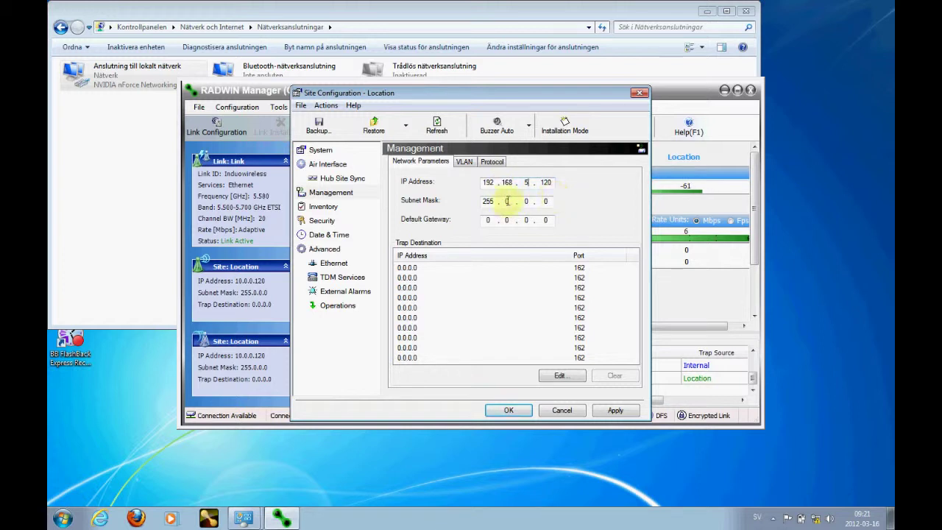
type("255 . 255 . 255")
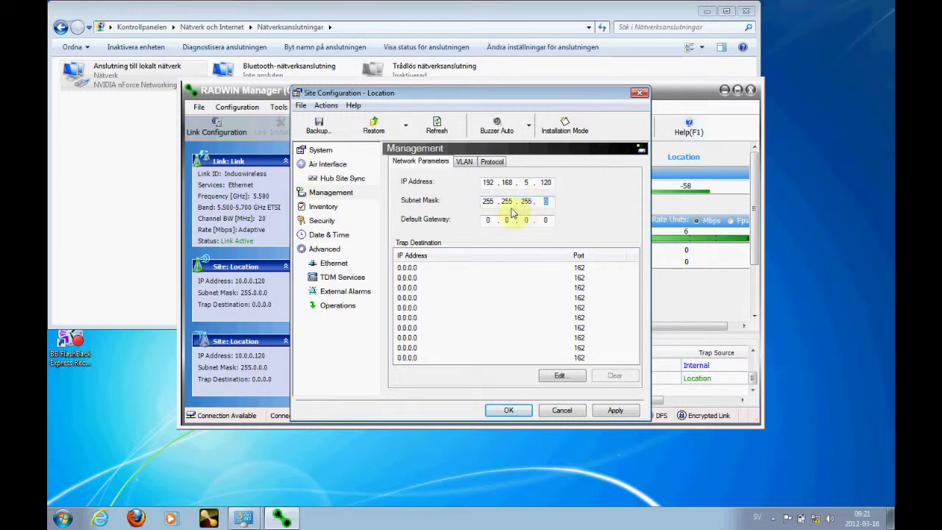
Set the second site's default gateway to 192.168.5.12
left_click(488, 221)
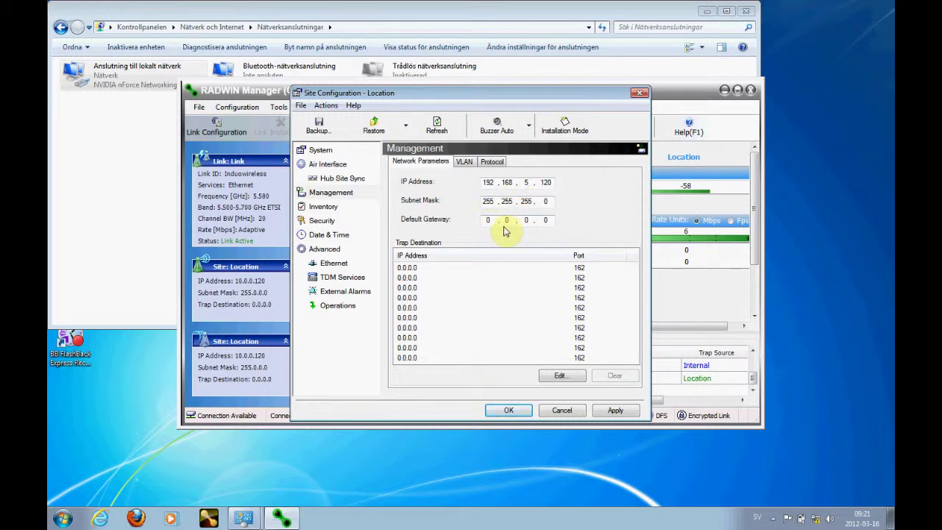
double_click(491, 219)
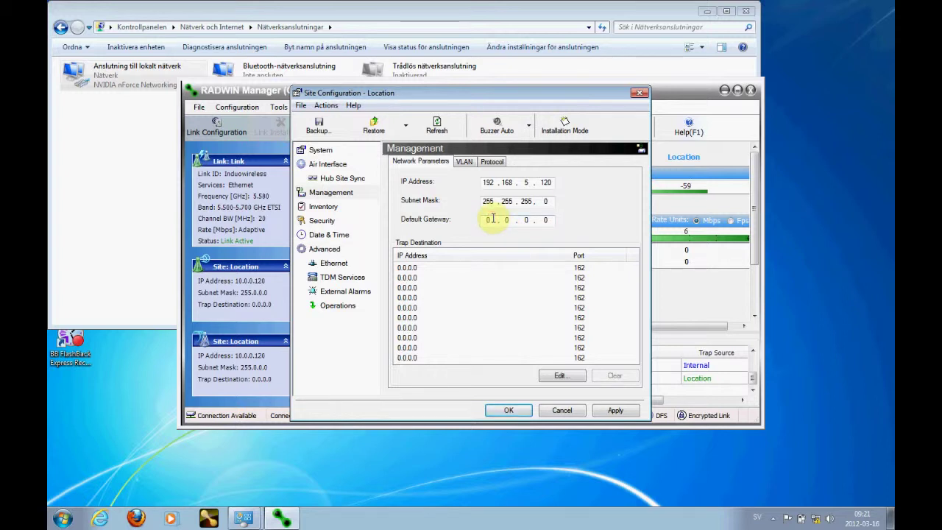
type("192.16")
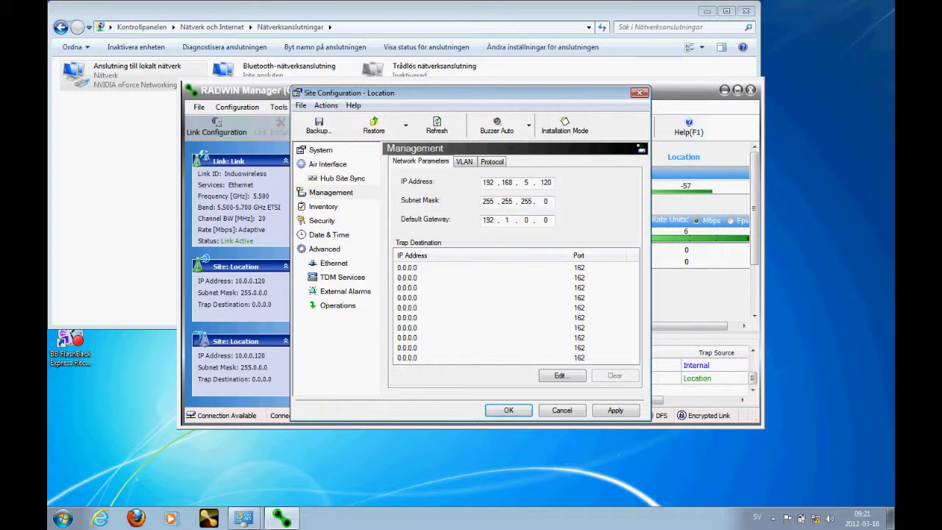
type("8.5")
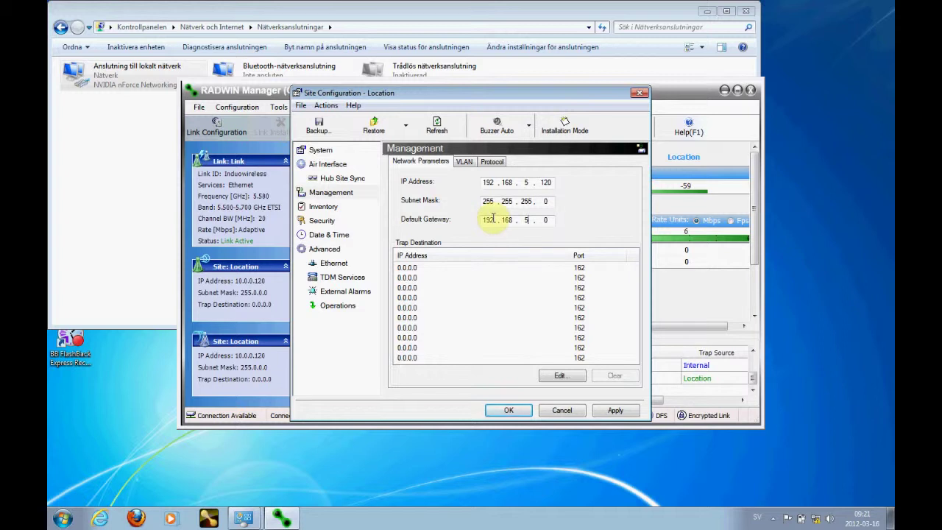
key("BackSpace")
type("255")
left_click(529, 221)
key("BackSpace")
key("BackSpace")
key("BackSpace")
type("5")
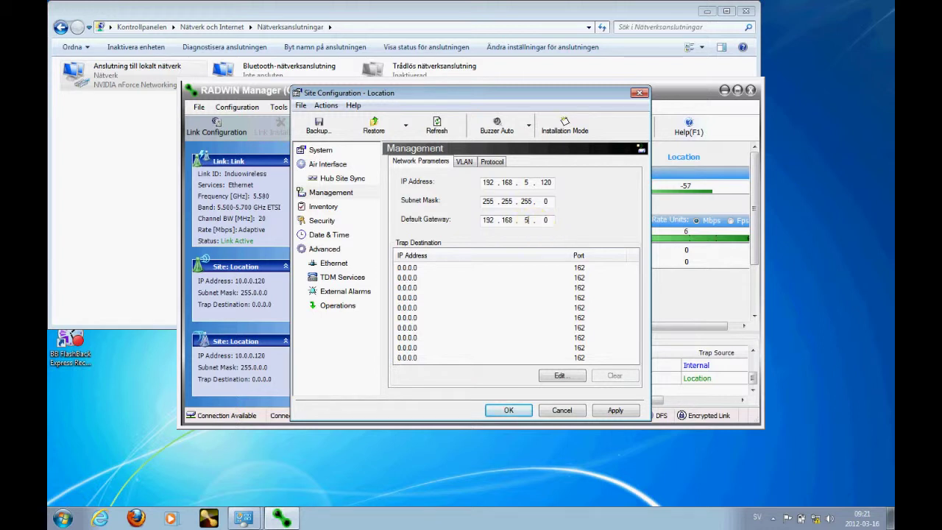
left_click(546, 220)
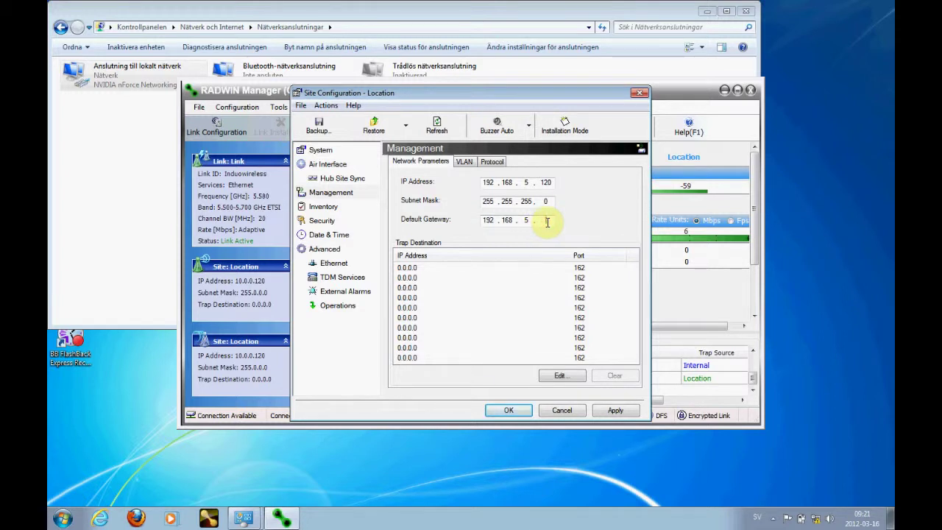
key("BackSpace")
type("12")
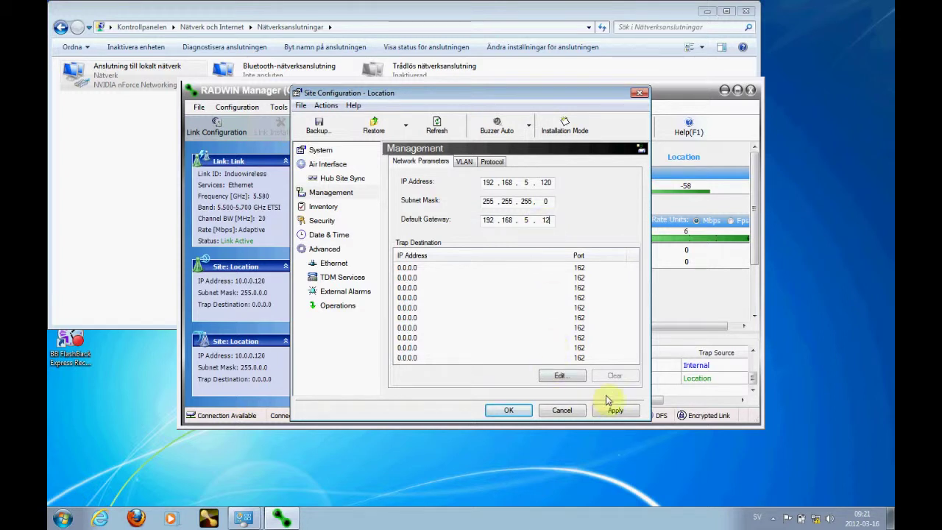
Apply the second site's network parameters, accept the ODU parameter change, and close its site configuration
left_click(617, 411)
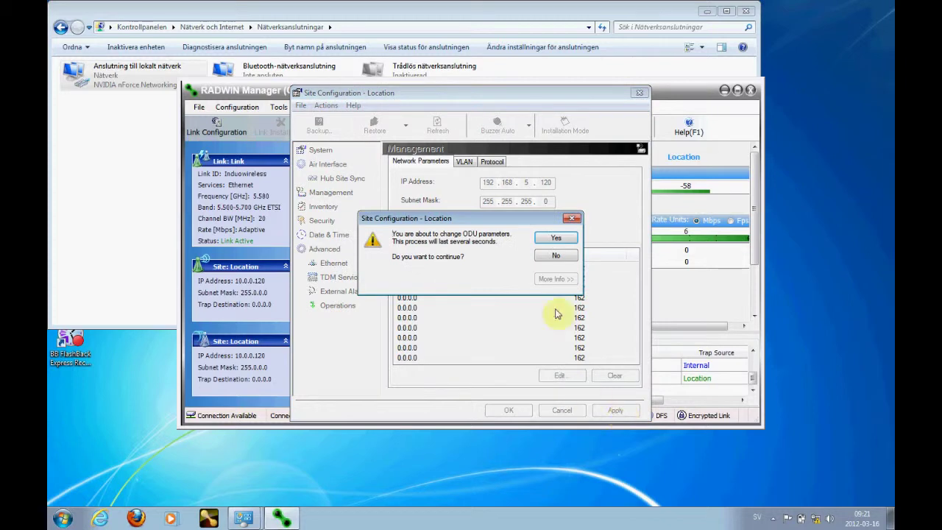
left_click(556, 238)
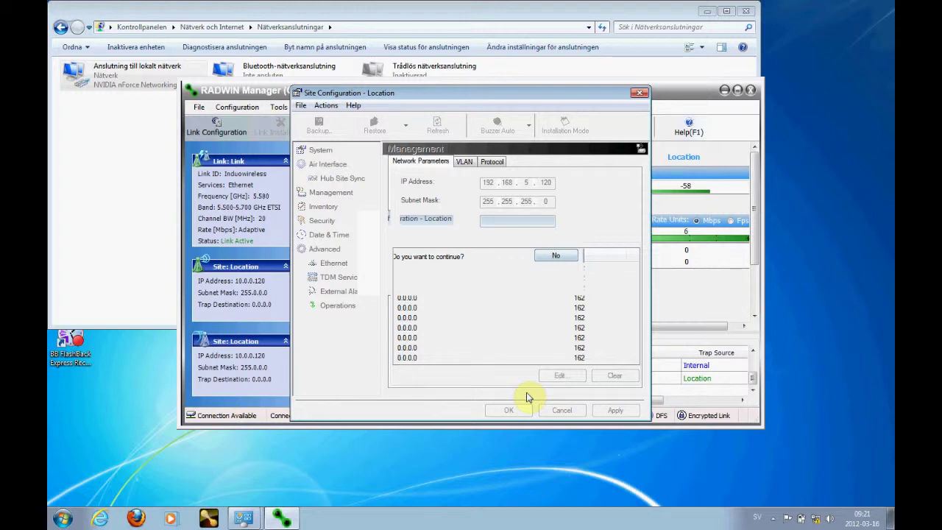
left_click(508, 411)
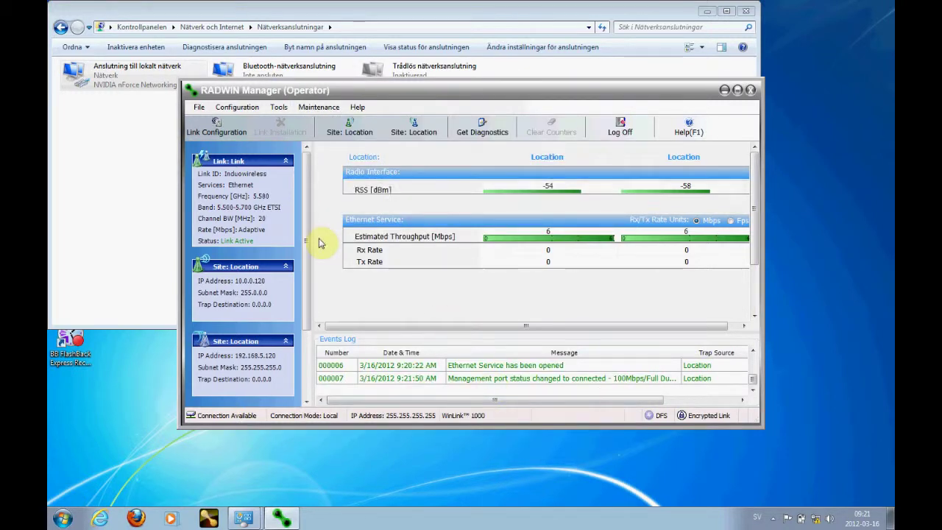
In the first site's management settings, set the IP address to 192.168.5.121 and the subnet mask to 255.255.255.0
left_click(239, 108)
left_click(262, 138)
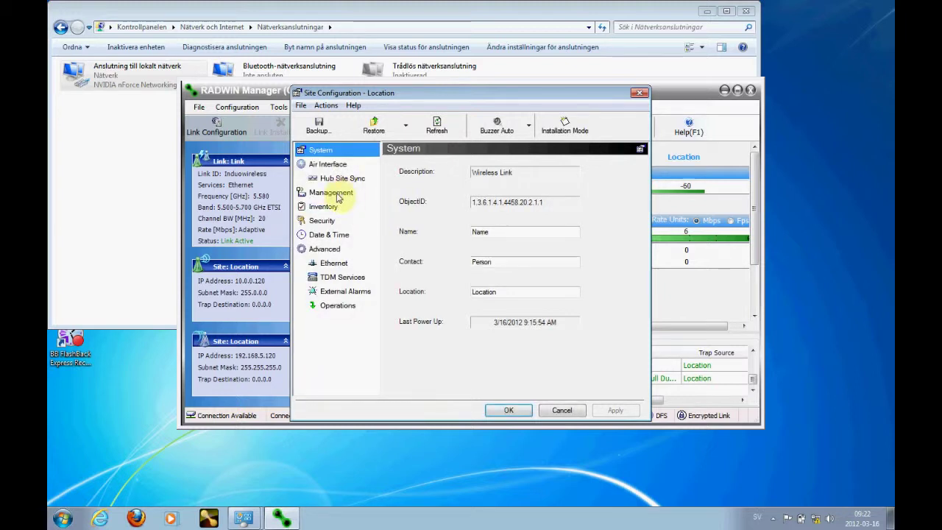
left_click(335, 194)
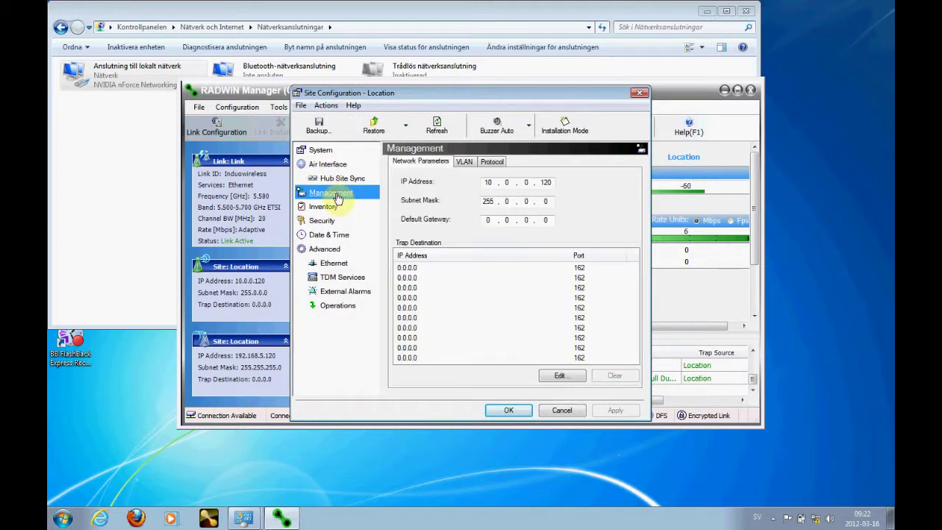
double_click(493, 181)
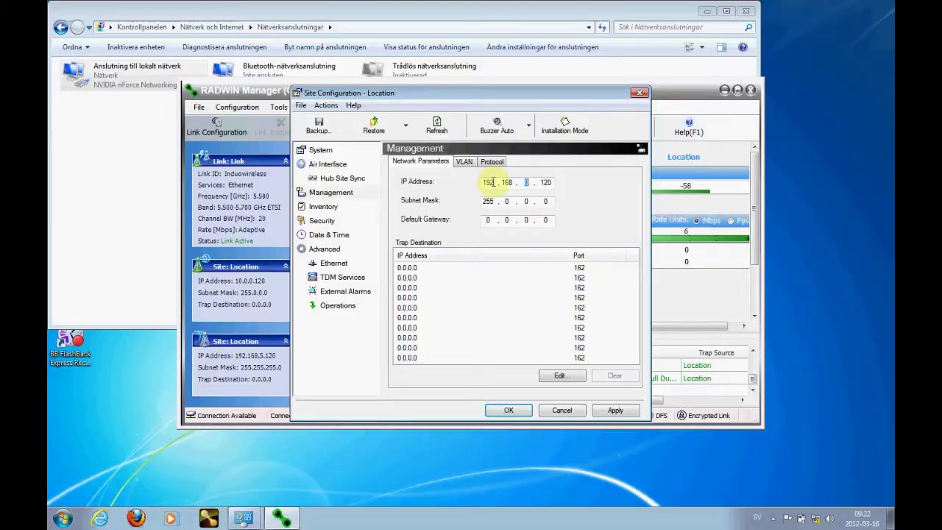
type("5")
left_click(552, 184)
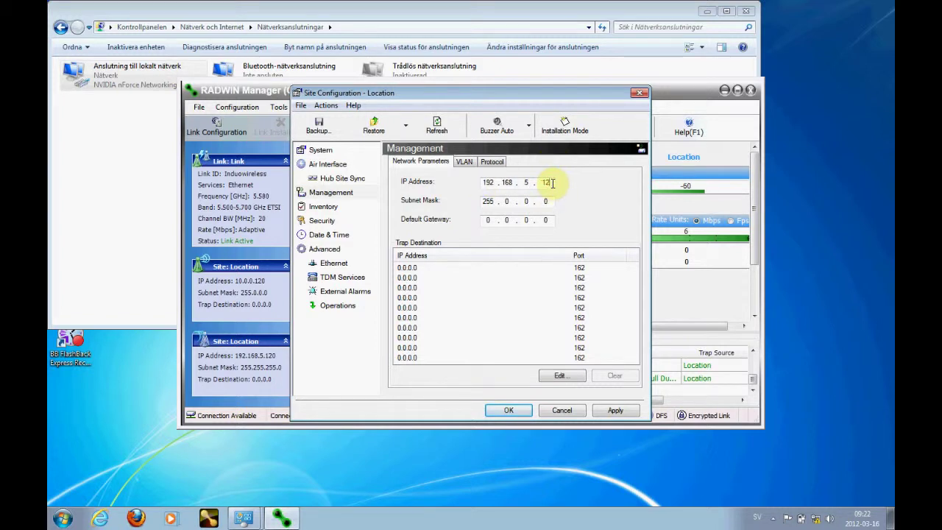
type("1")
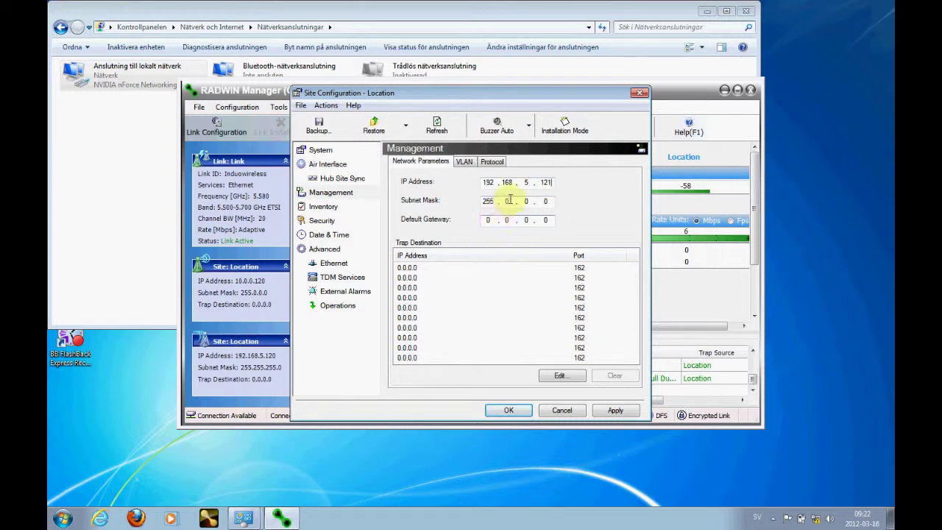
type("255.255.")
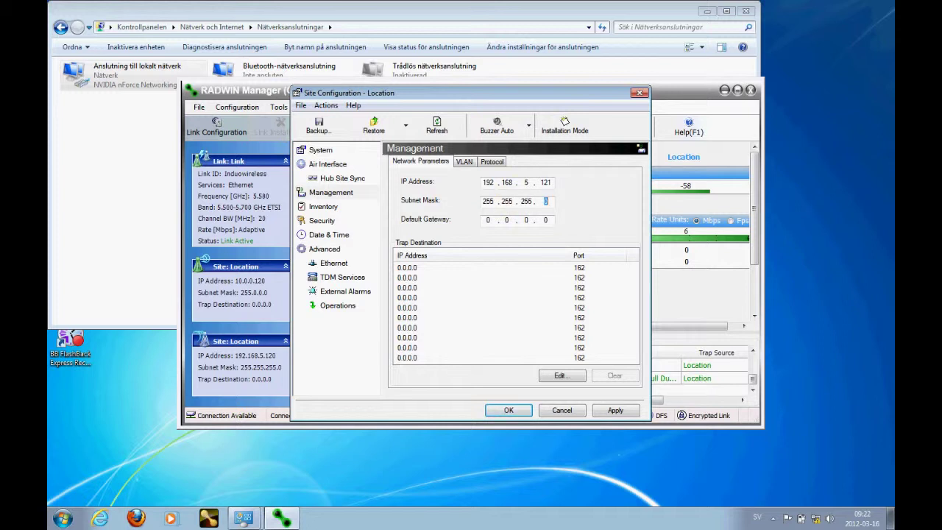
Set the first site's default gateway to 192.168.5.12 and apply its network parameters, accepting the ODU parameter change
left_click(489, 220)
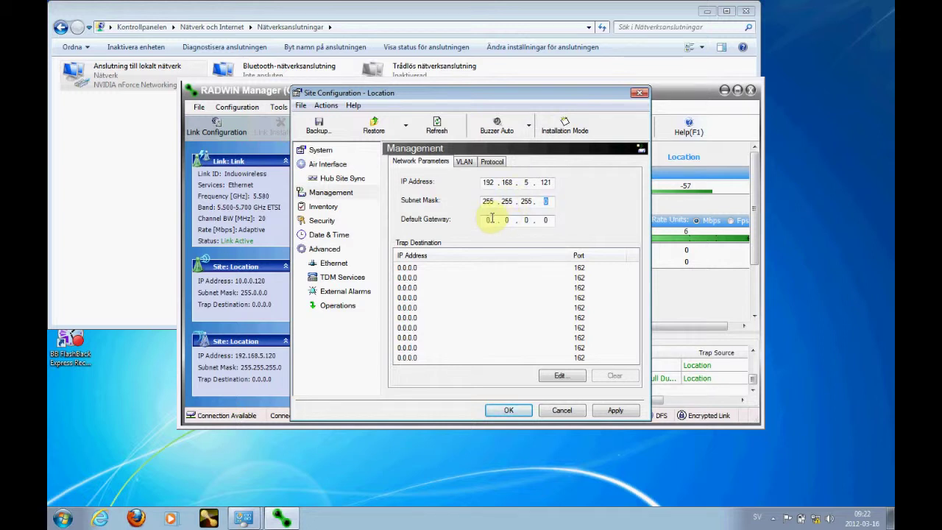
key("BackSpace")
type("192 . ")
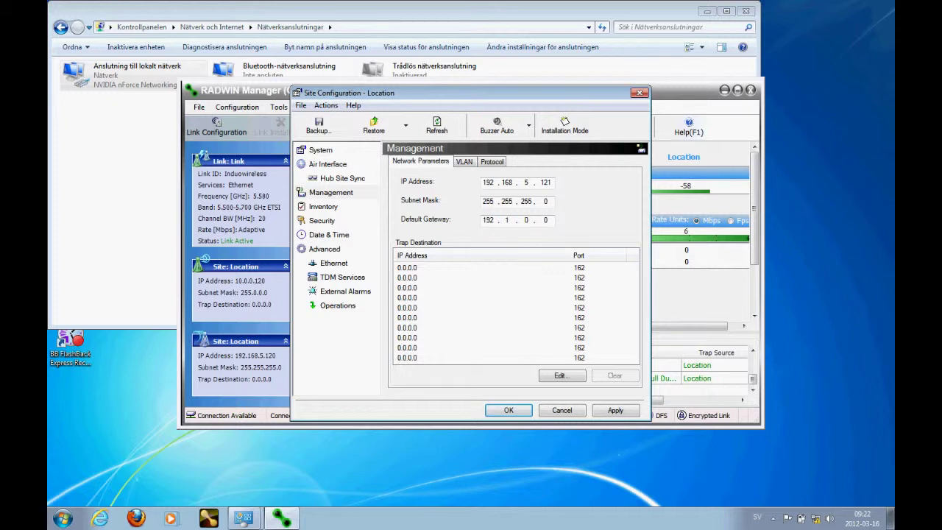
type("168 . 5")
left_click(549, 221)
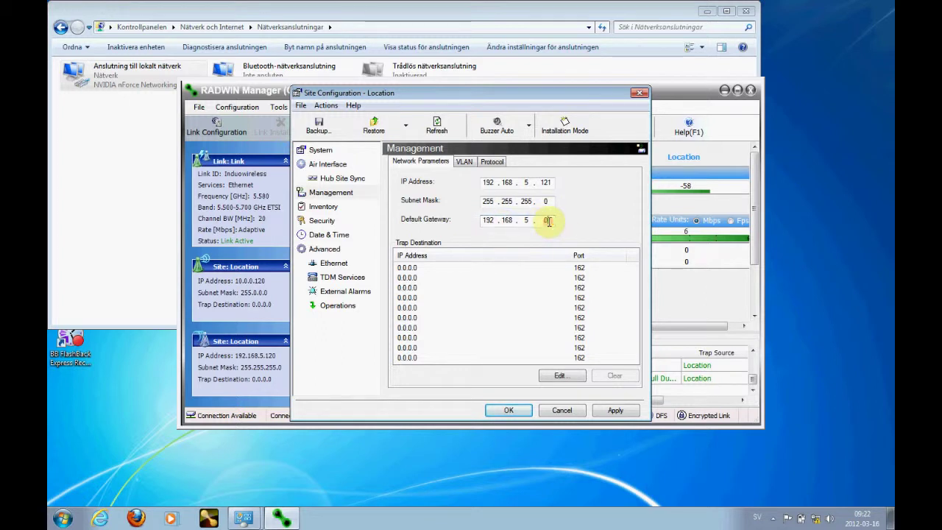
type("12")
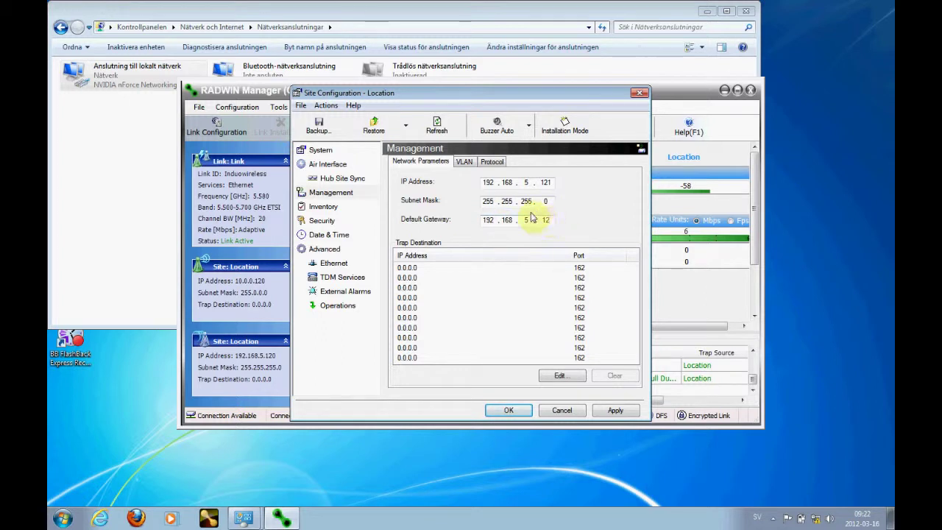
left_click(637, 410)
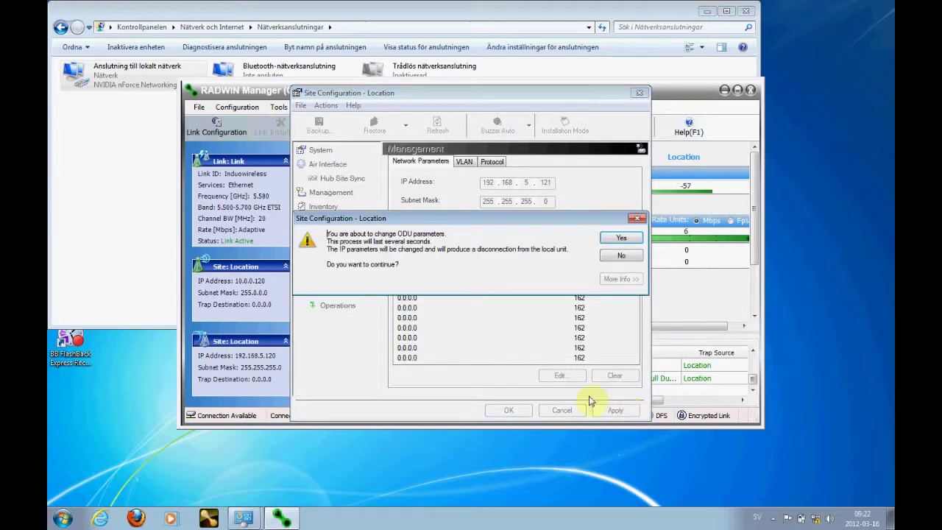
left_click(621, 240)
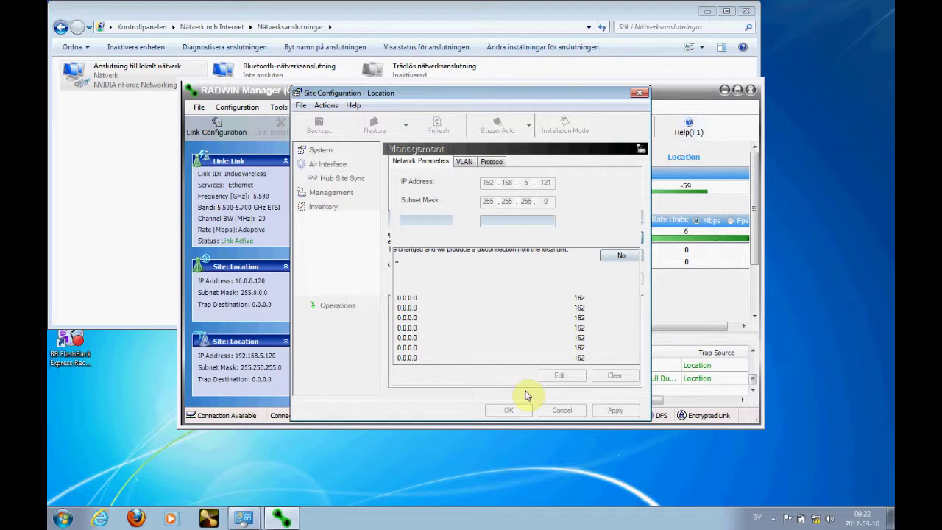
Close the site configuration, exit RADWIN Manager, and set the computer's network location to home network (Hemnätverk)
key("alt+F4")
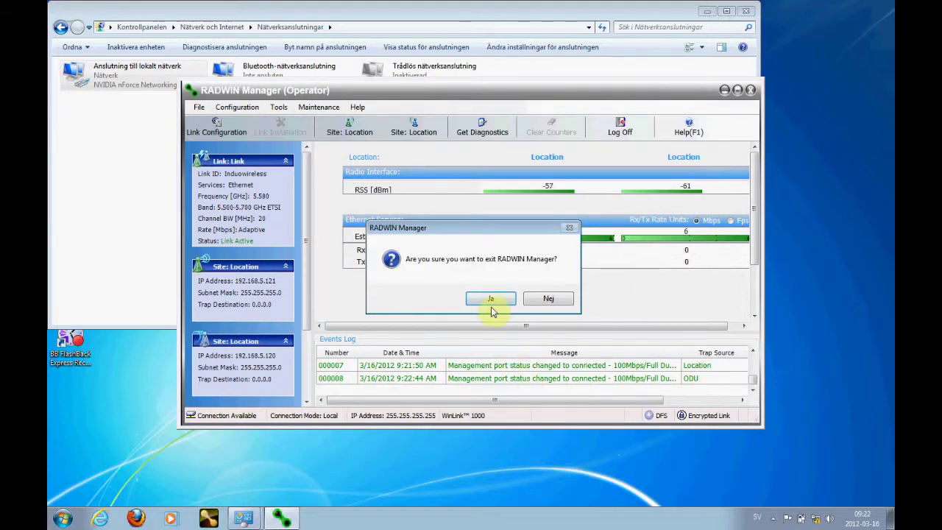
left_click(491, 299)
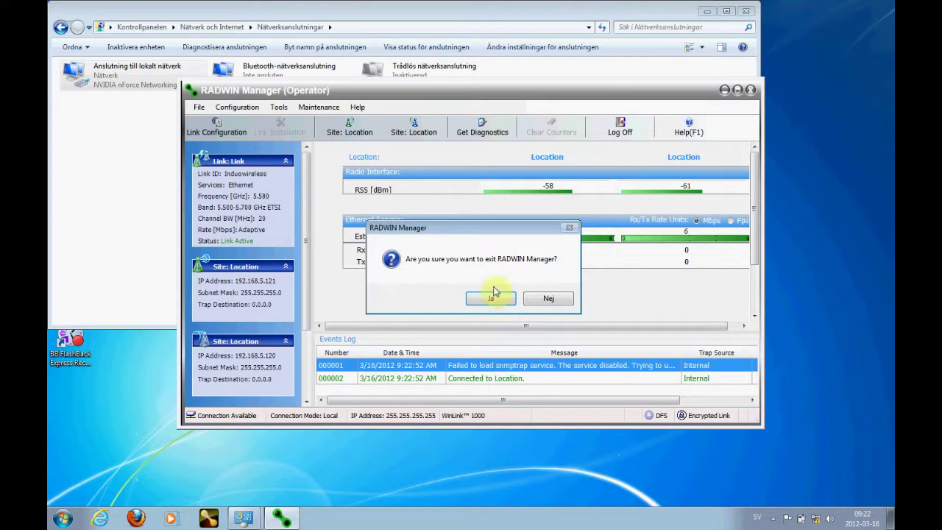
left_click(490, 300)
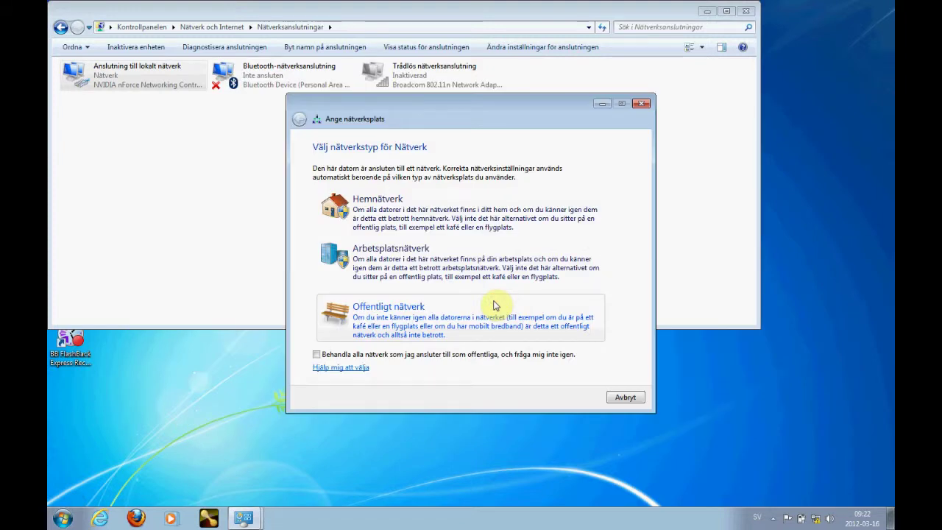
left_click(454, 221)
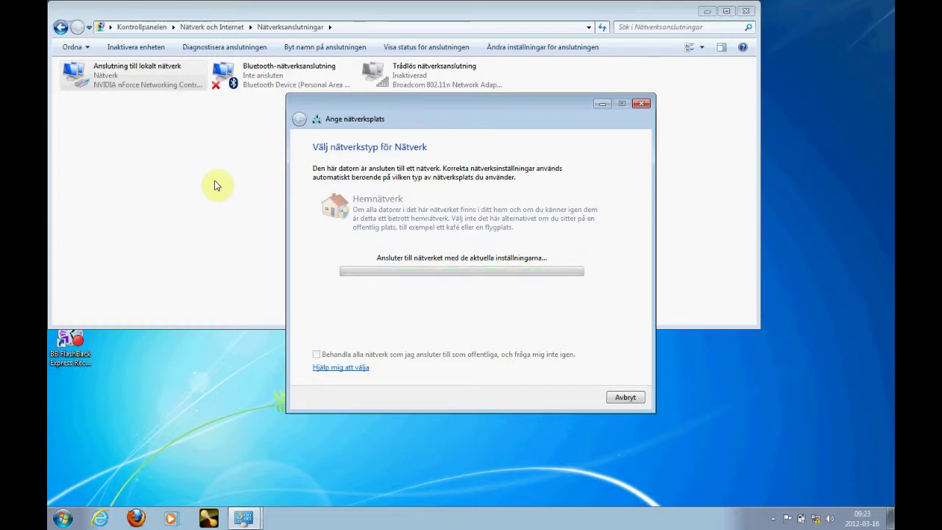
In the IPv4 properties of the local area connection (Anslutning till lokalt nätverk), set the IP address to 192.168.5.119
left_click(154, 84)
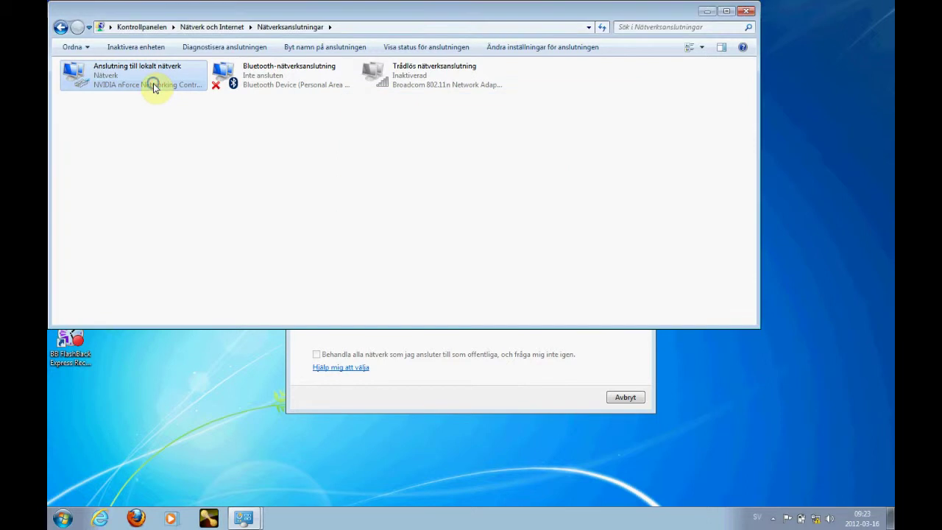
right_click(153, 84)
left_click(195, 195)
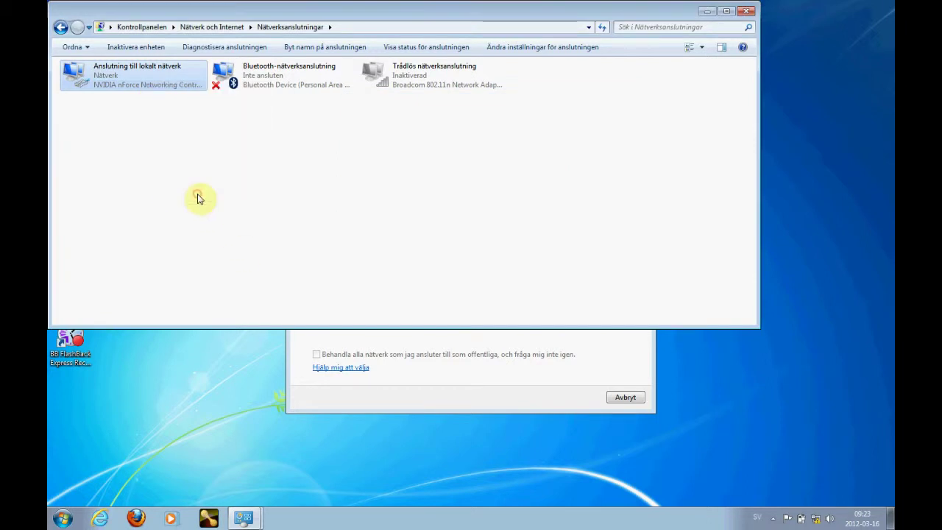
left_click(204, 192)
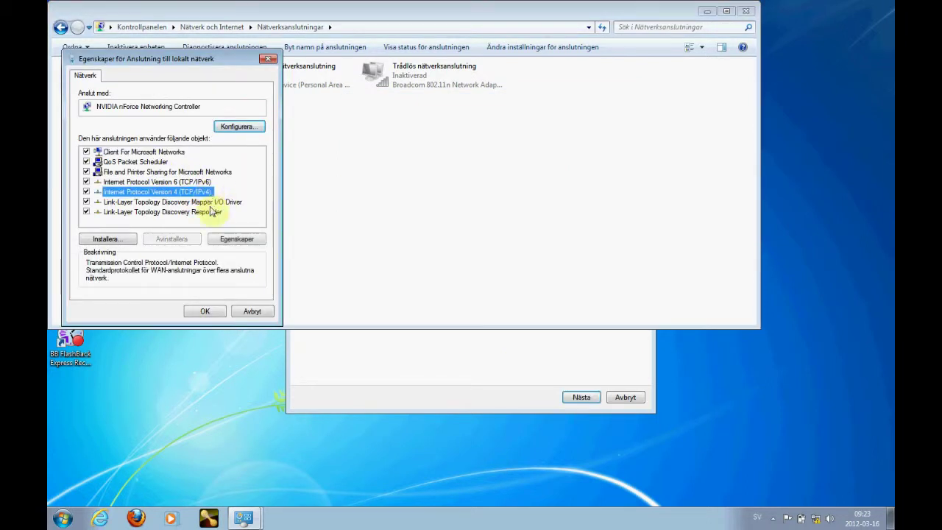
left_click(236, 239)
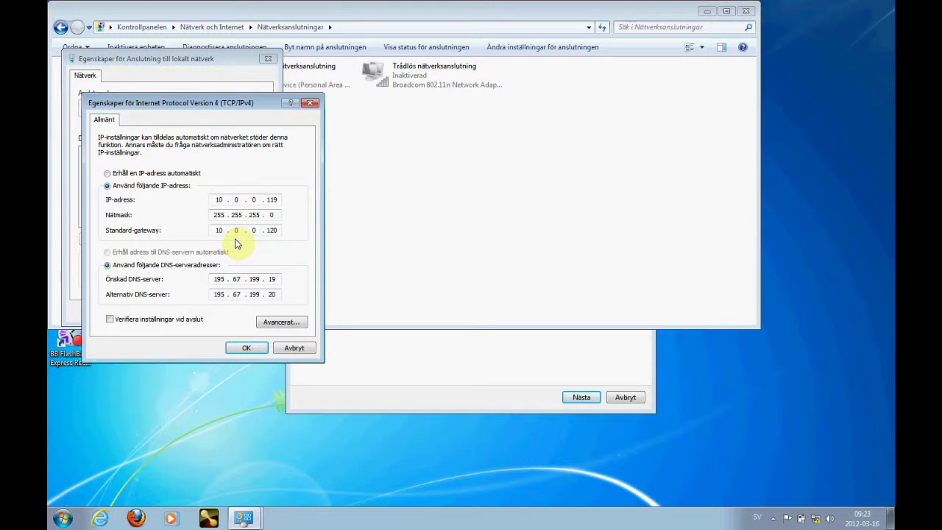
left_click(226, 200)
type("192")
left_click(259, 201)
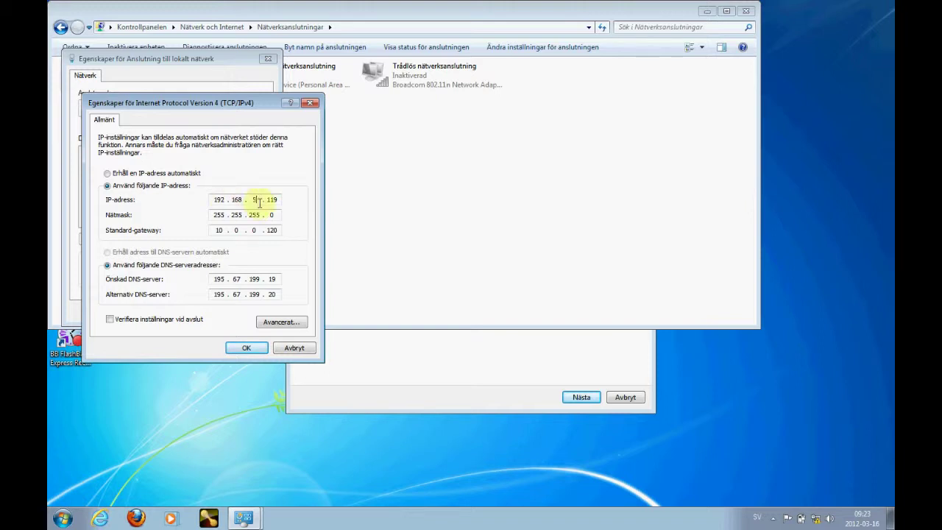
Set the local area connection's default gateway to 192.168.5.12 and save the connection properties
left_click(223, 231)
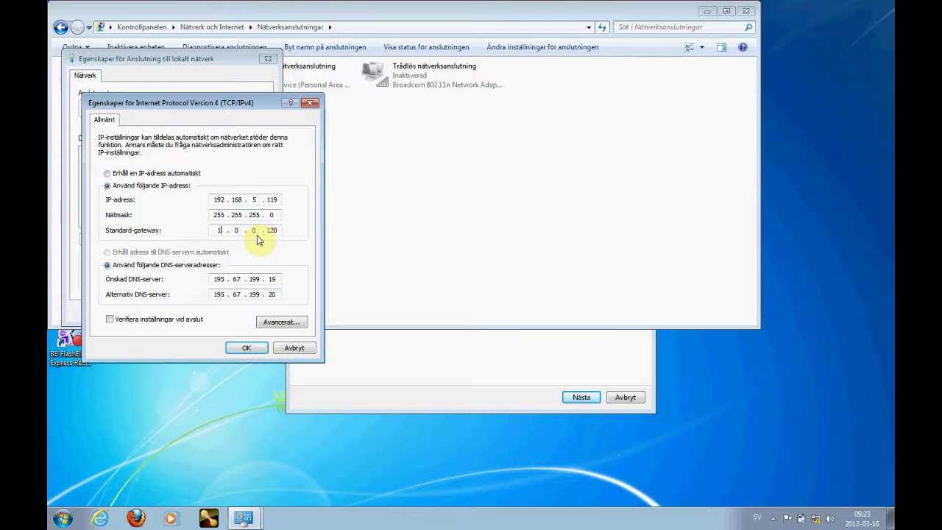
type("92")
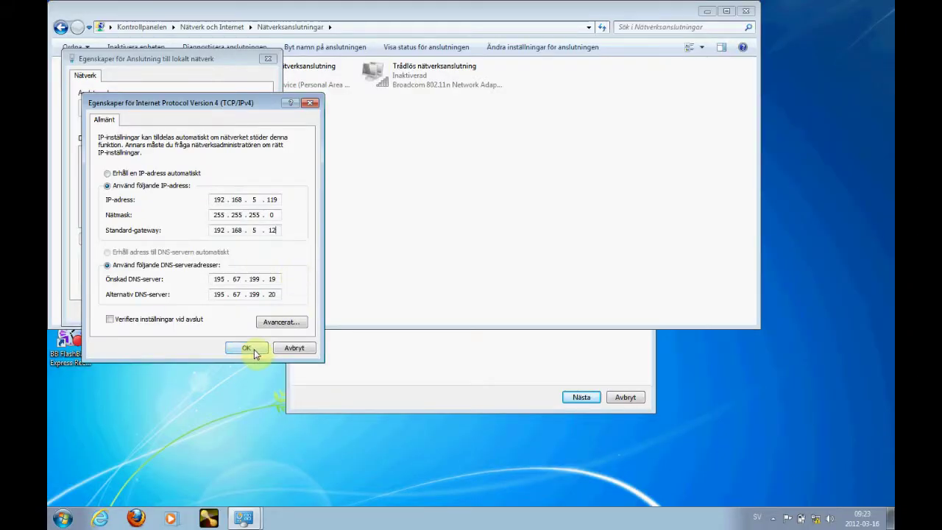
left_click(250, 348)
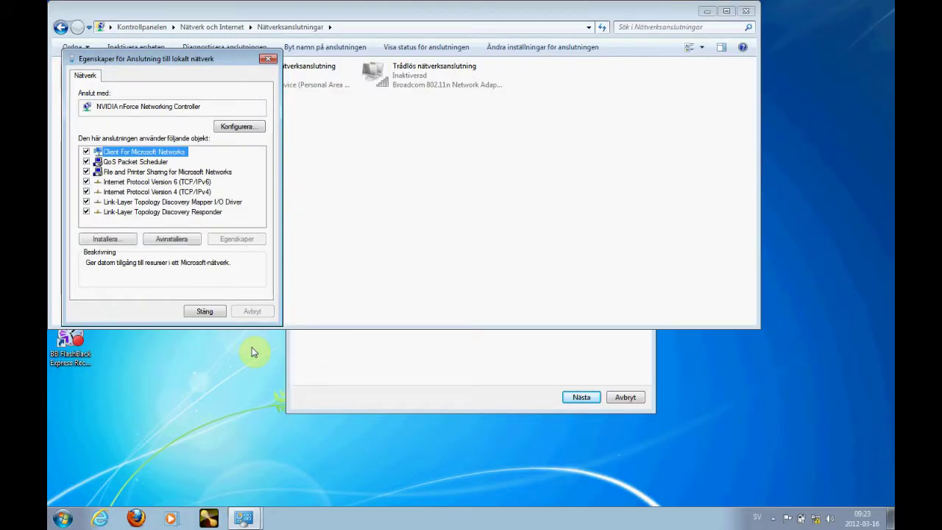
left_click(209, 312)
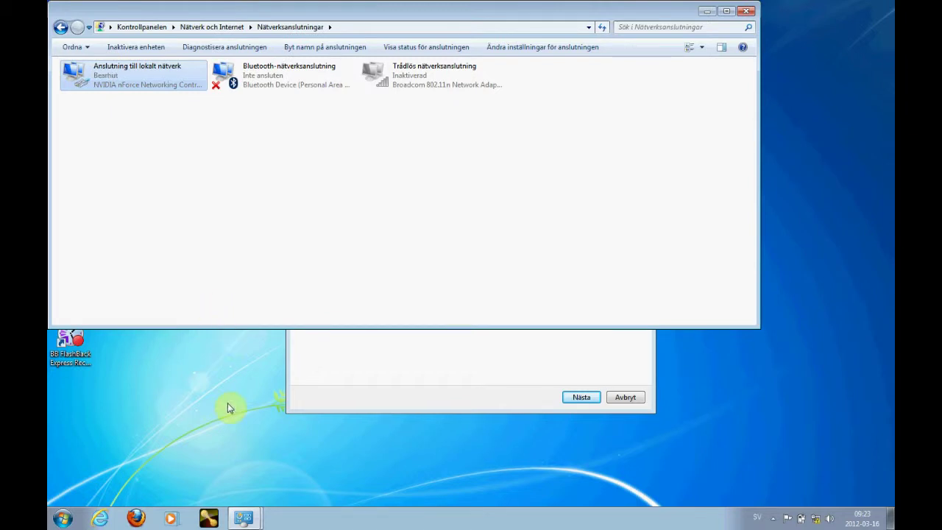
Reopen RADWIN Manager and log in over Local Connection with the account password, acknowledging the local connection notice
left_click(208, 518)
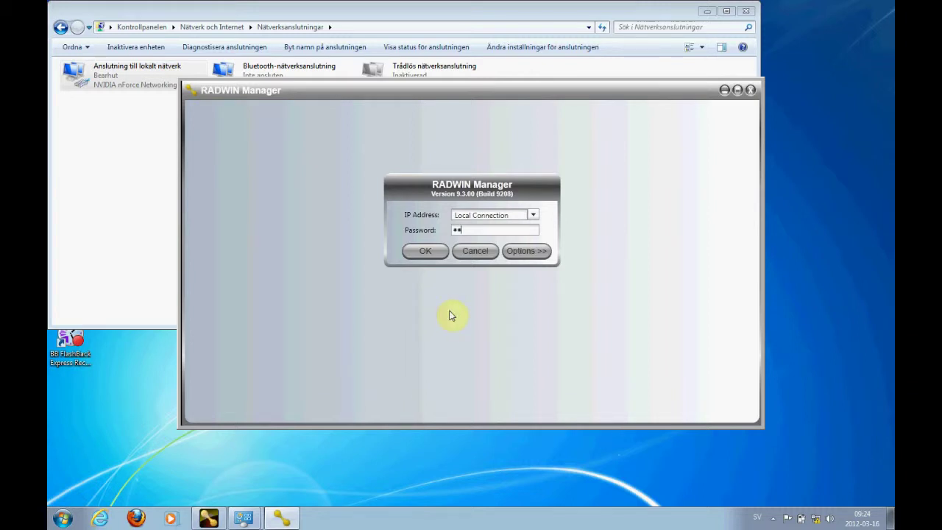
left_click(426, 253)
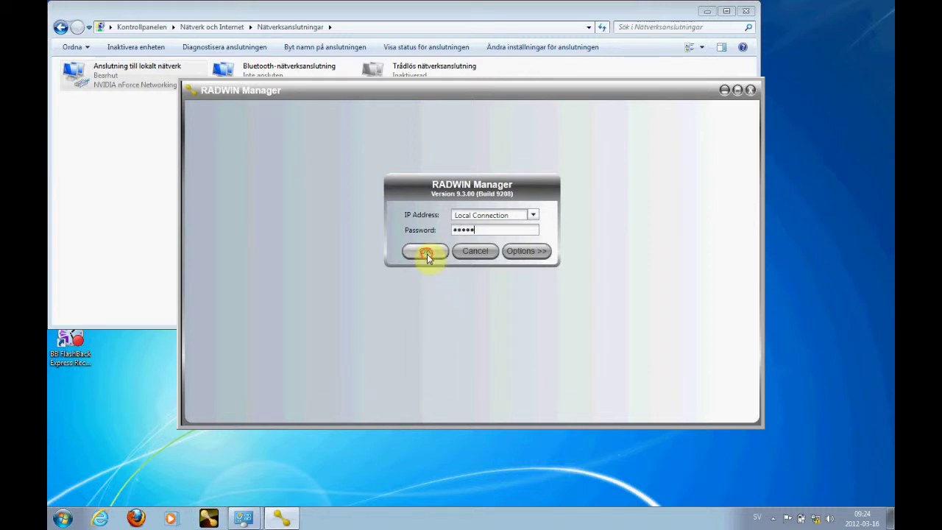
left_click(472, 286)
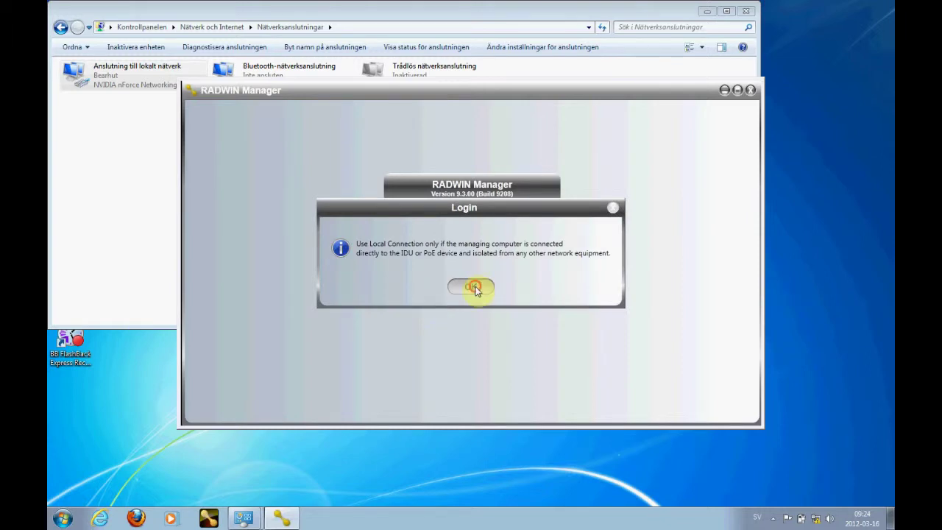
left_click(537, 368)
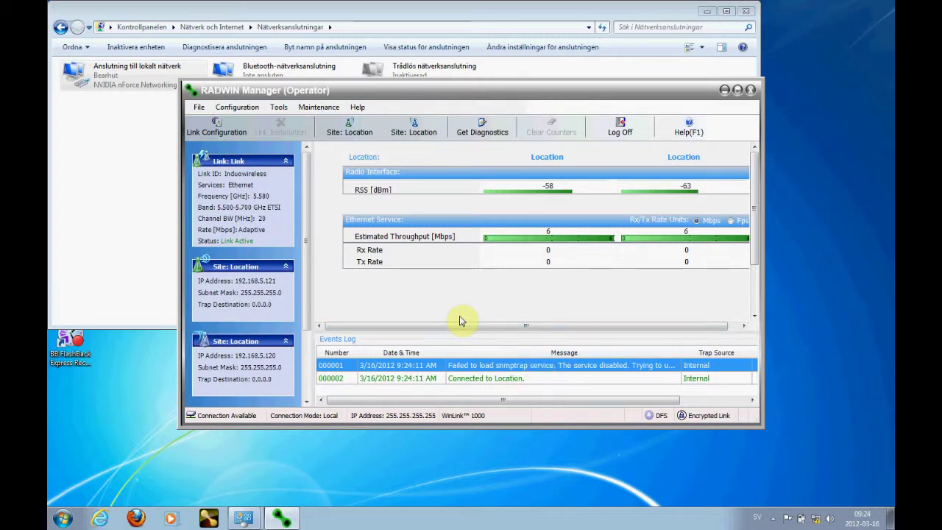
Enlarge the RADWIN Manager window and bring it back in front of the browser's MSN Sverige page
left_click_drag(763, 425, 803, 442)
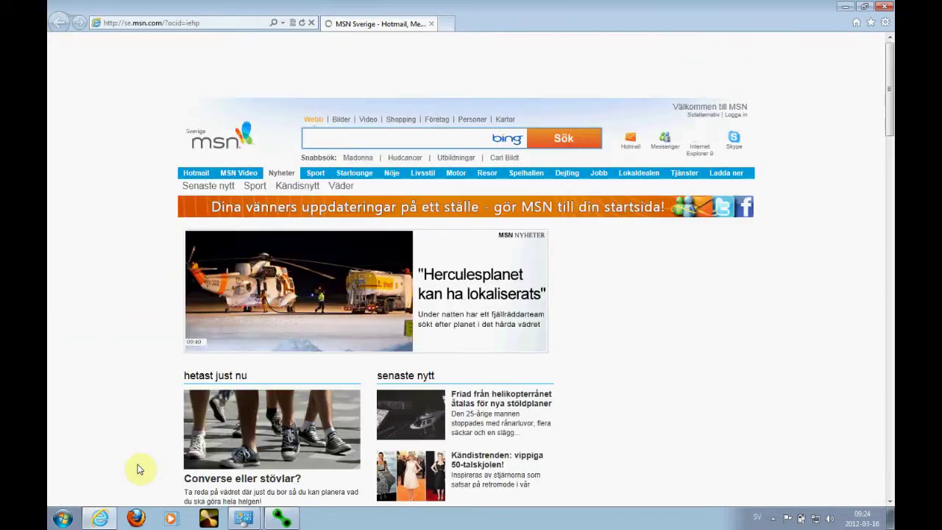
left_click(282, 518)
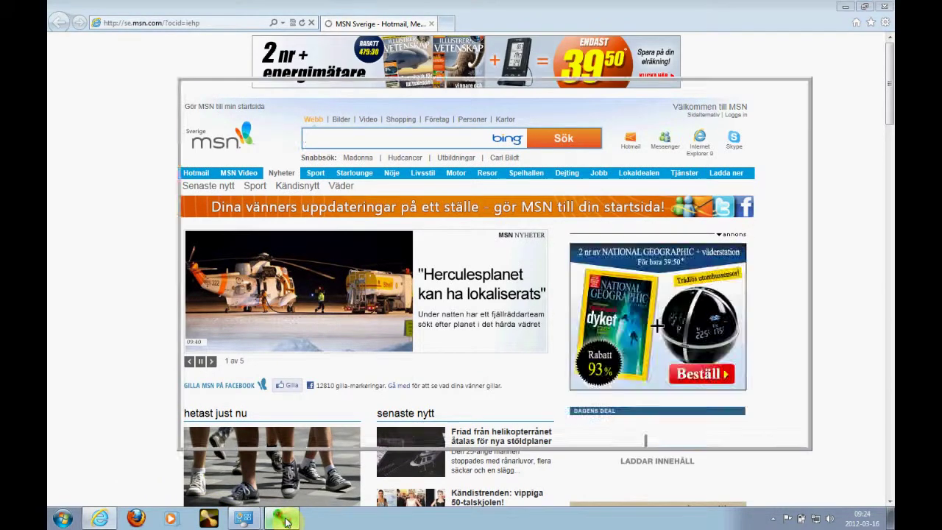